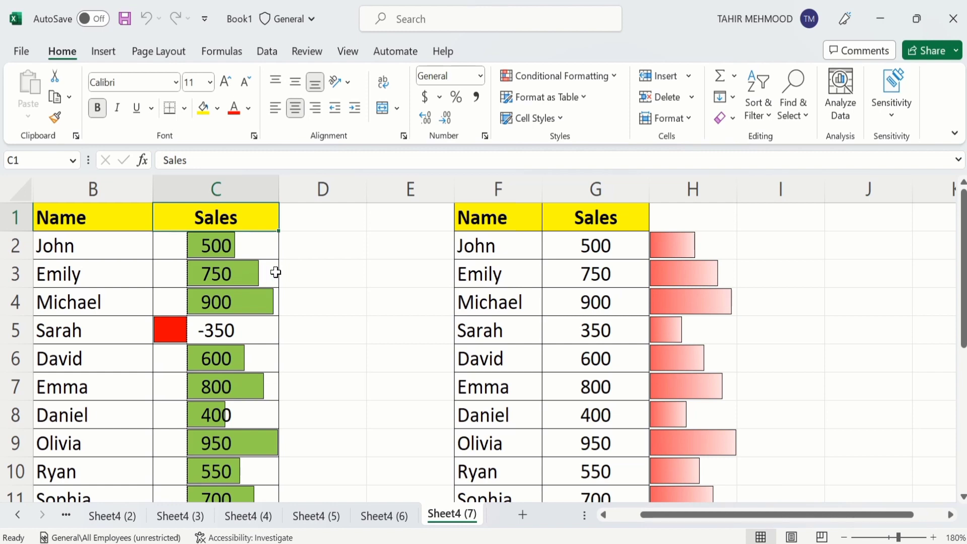
Step: Change the sales value in cell C3 of Sheet4 (7) to 850
double_click(217, 276)
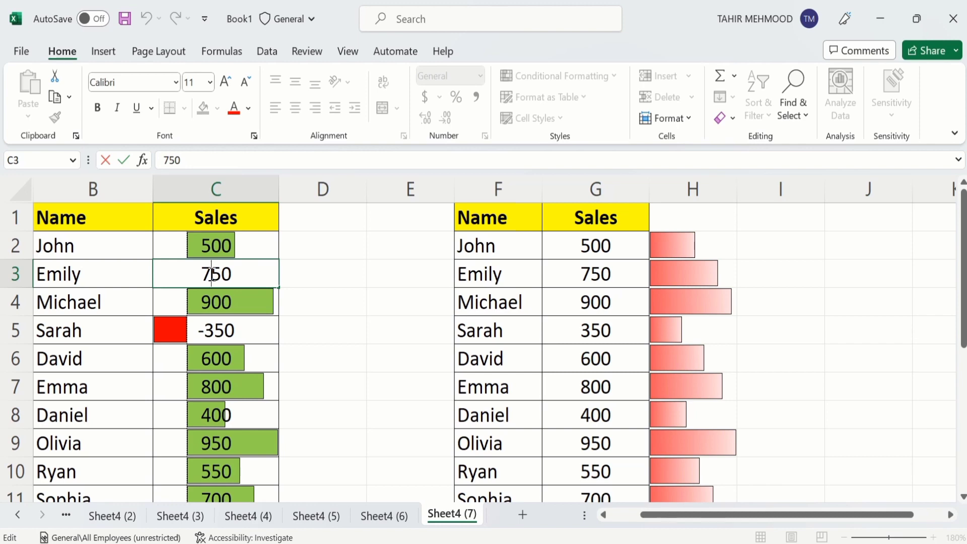
key(BackSpace)
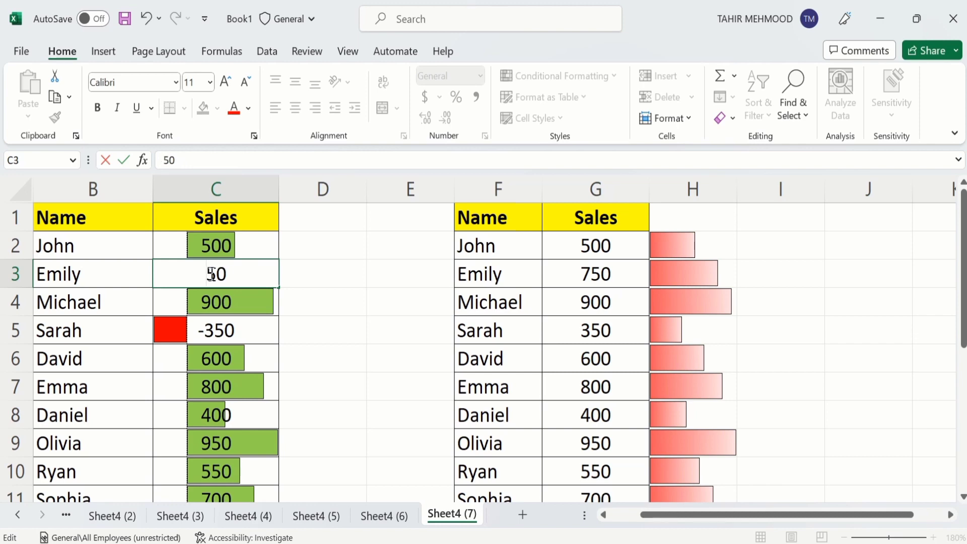
text(8)
key(Return)
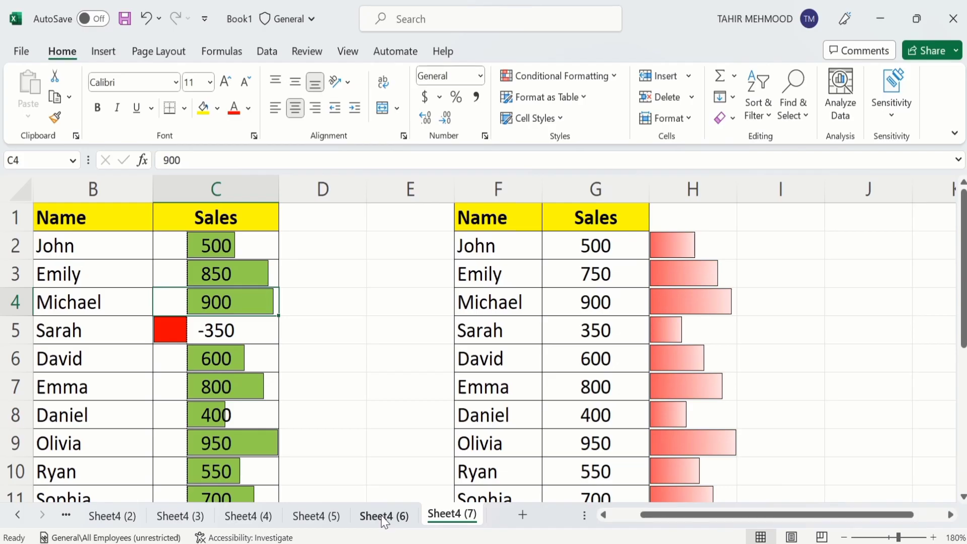
Step: On Sheet4 (6), apply green solid-fill data bars to the sales values in B2:B11
click(383, 518)
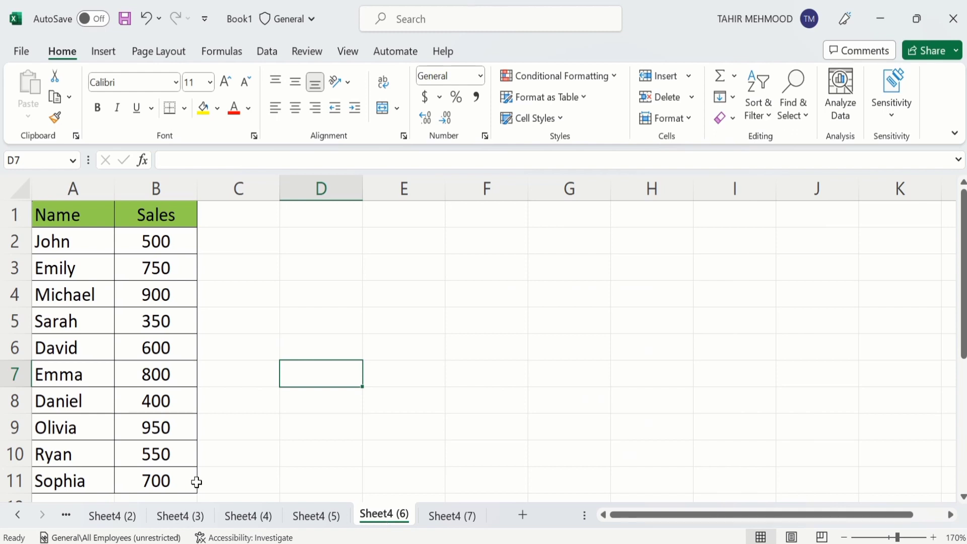
click(175, 485)
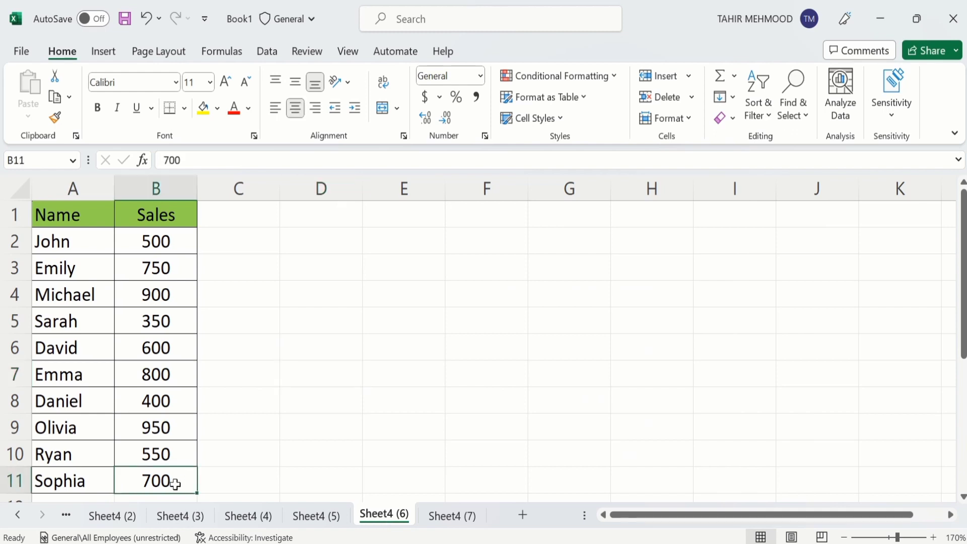
drag(175, 485, 161, 246)
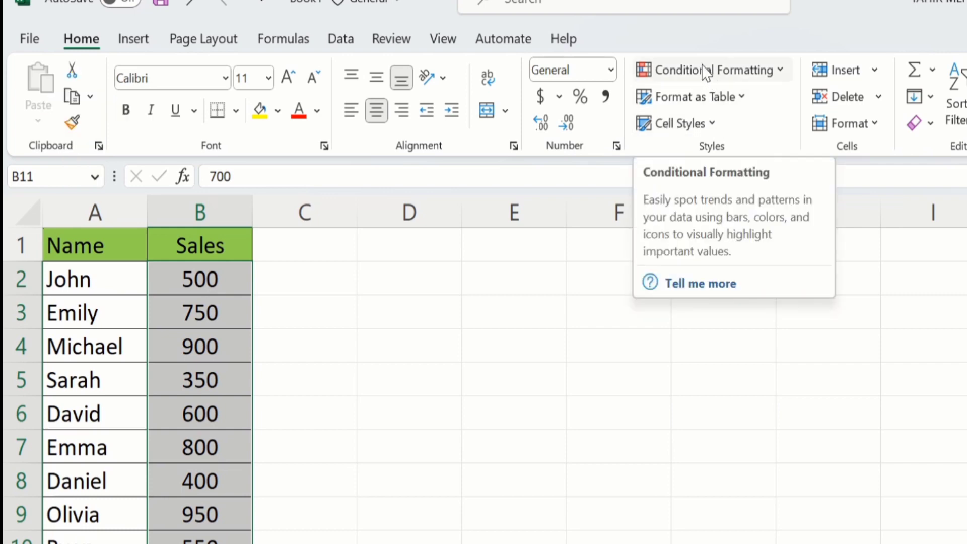
click(783, 72)
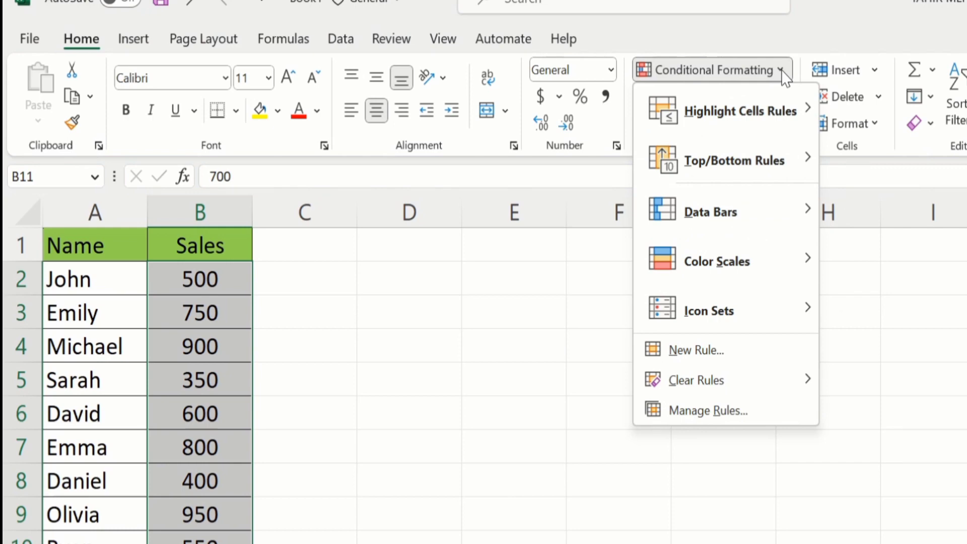
mouse_move(703, 167)
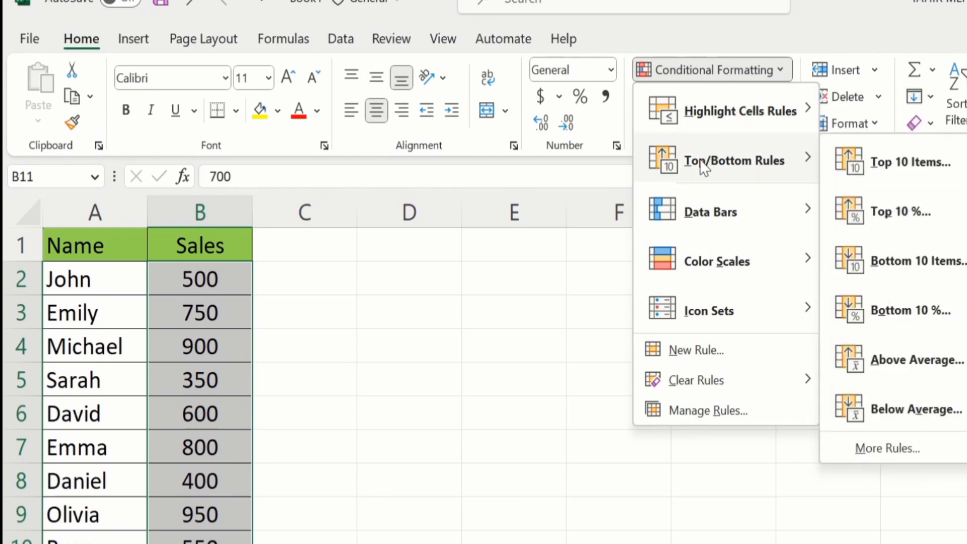
mouse_move(695, 222)
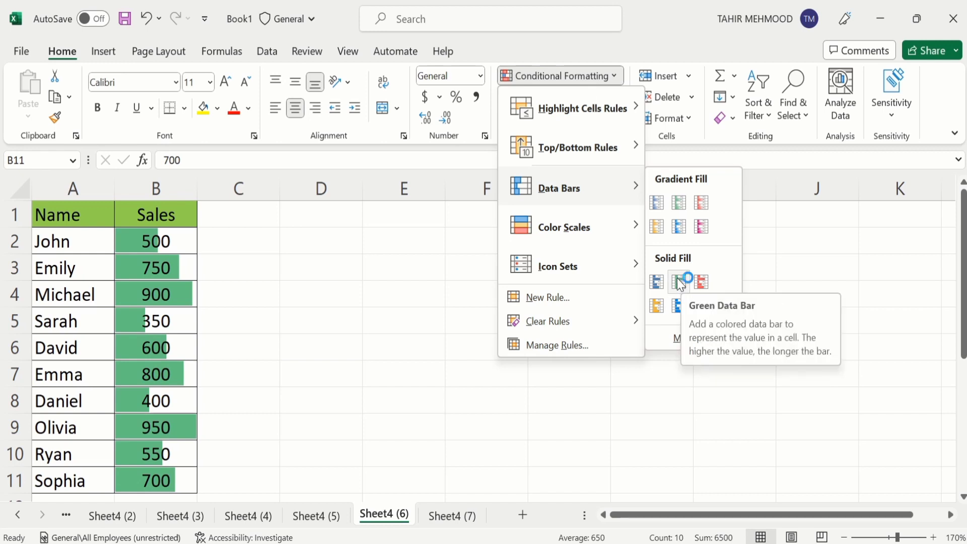
click(678, 278)
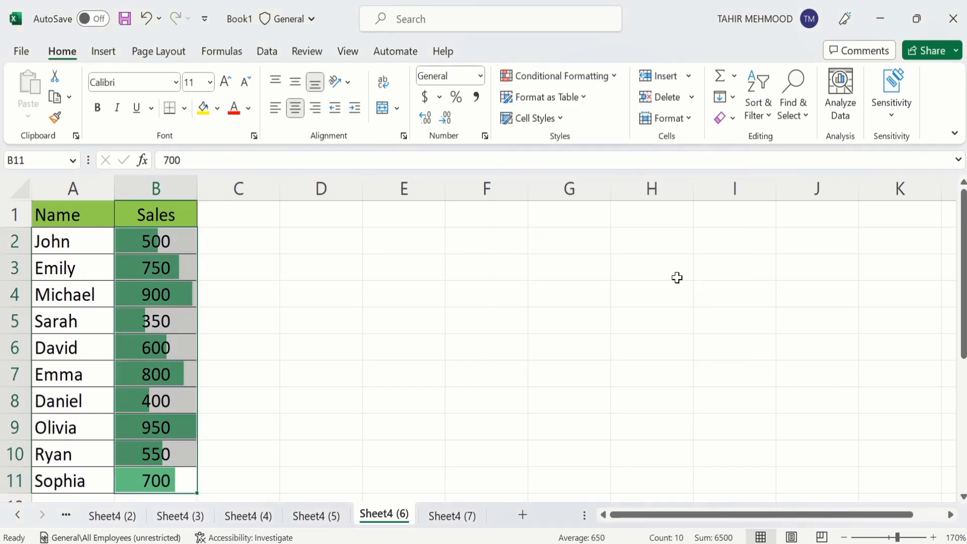
Step: Edit the Sales column's data bar rule so the bars use the standard red color with Solid Fill
click(263, 271)
key(Left)
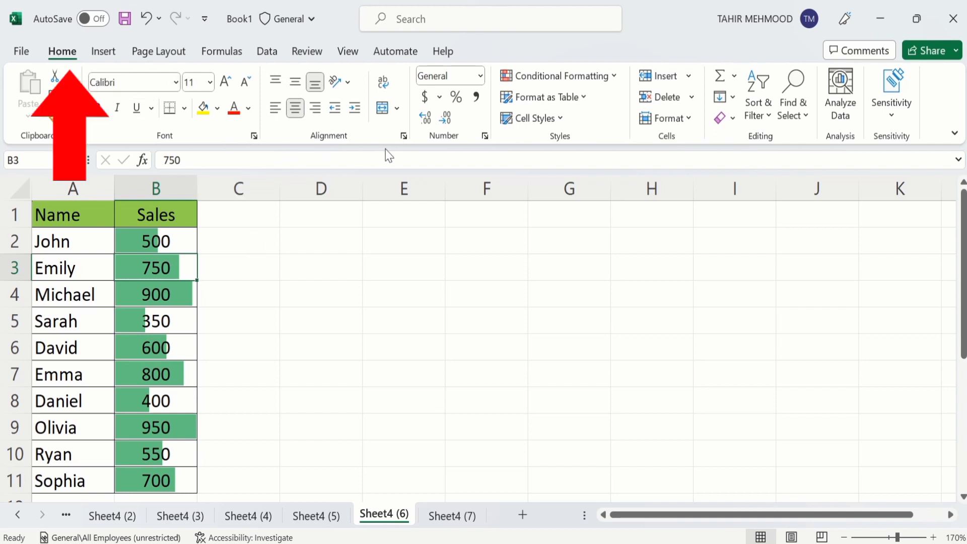
click(615, 74)
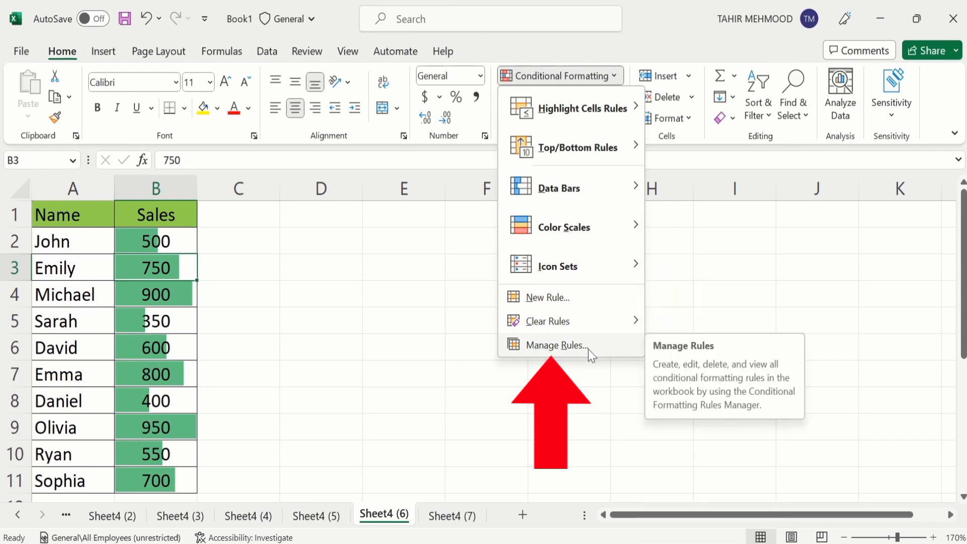
click(557, 345)
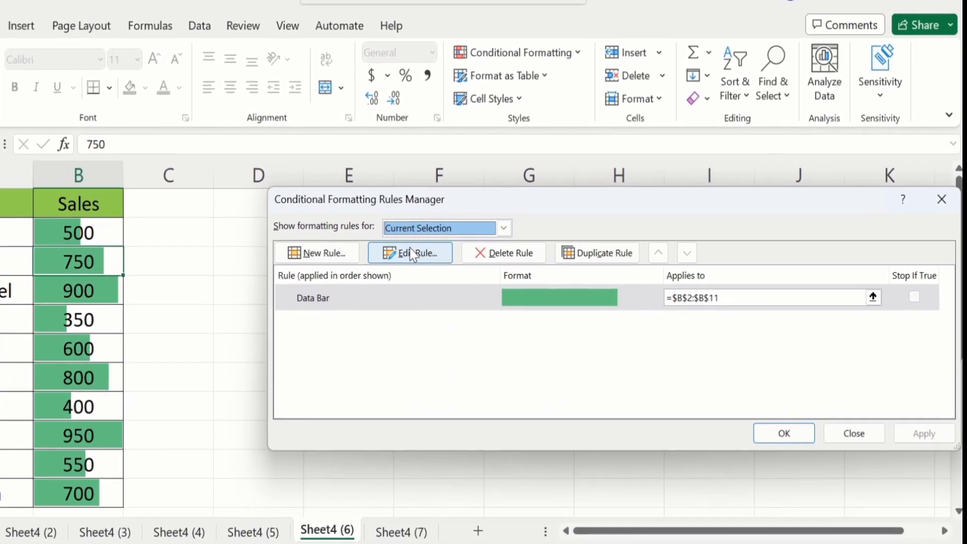
click(397, 251)
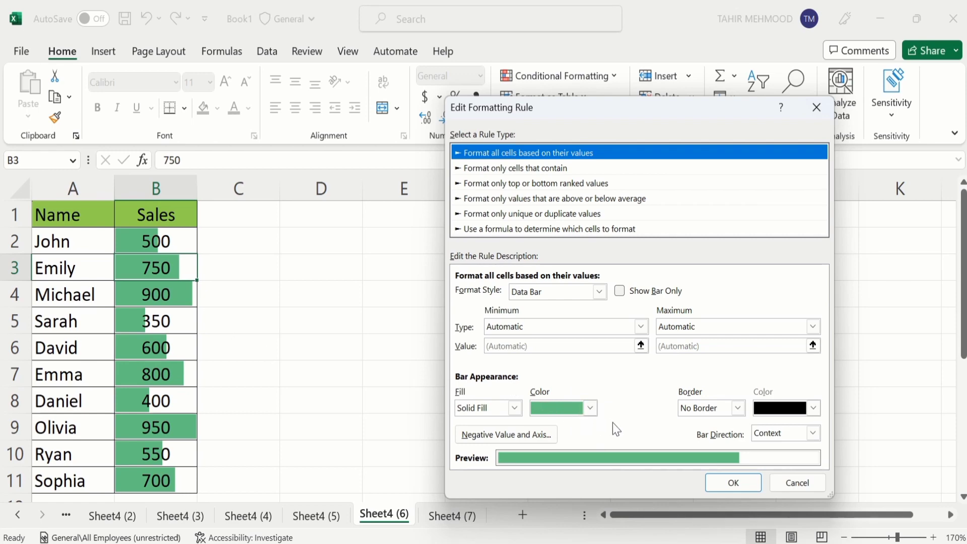
click(591, 408)
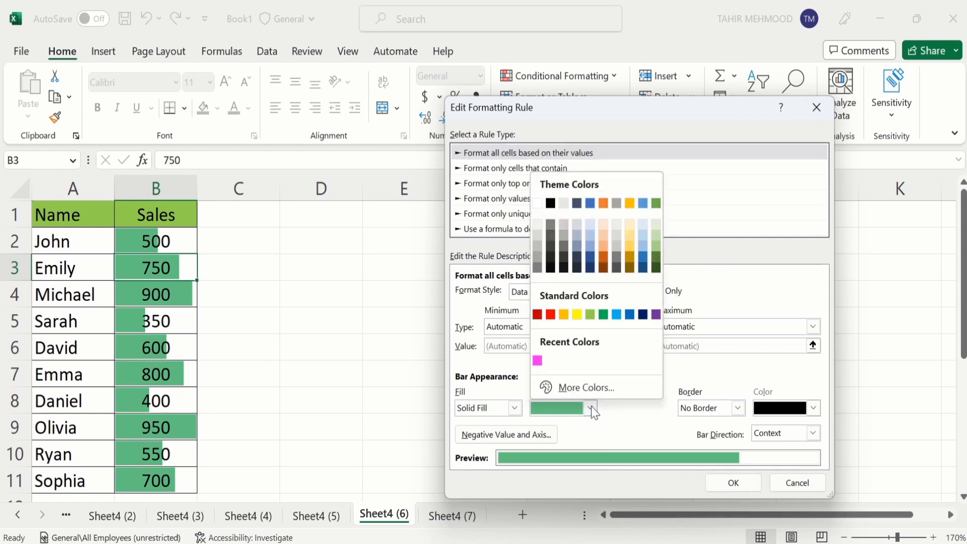
click(551, 315)
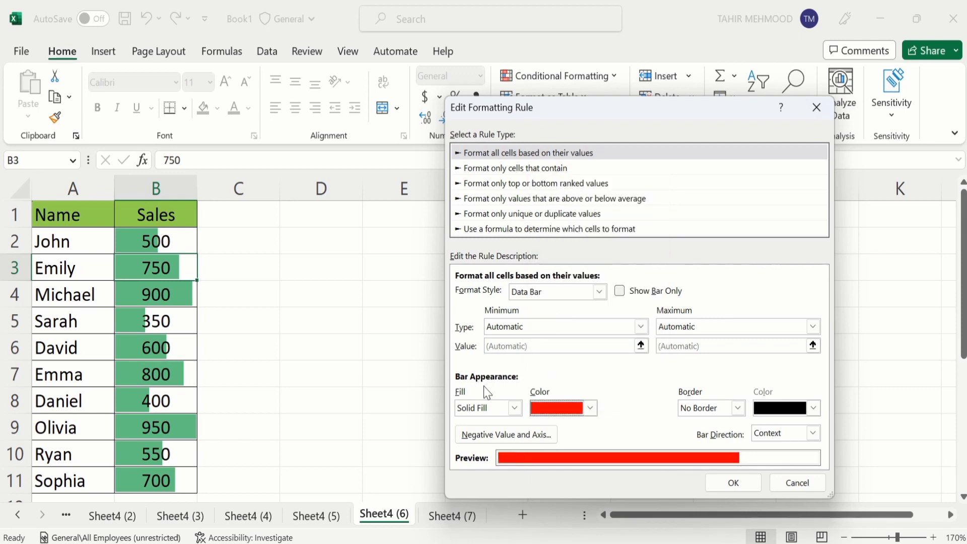
click(516, 408)
click(516, 408)
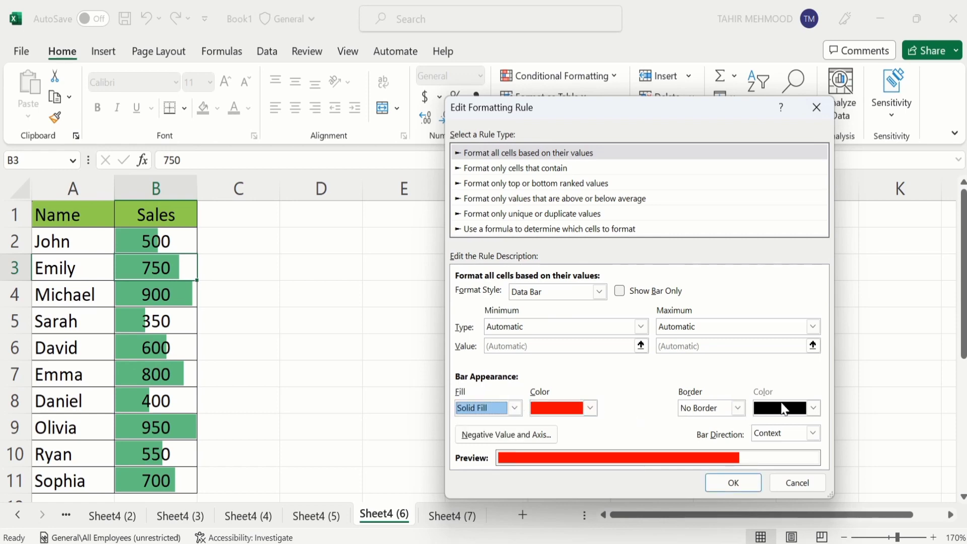
Step: Give the data bars a Solid Border and apply the edited rule to the sheet
click(739, 408)
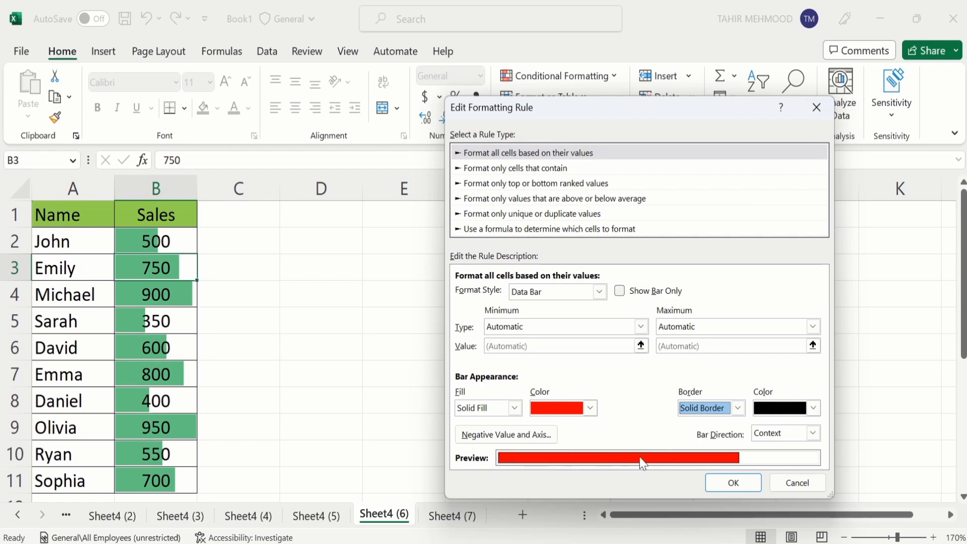
click(731, 482)
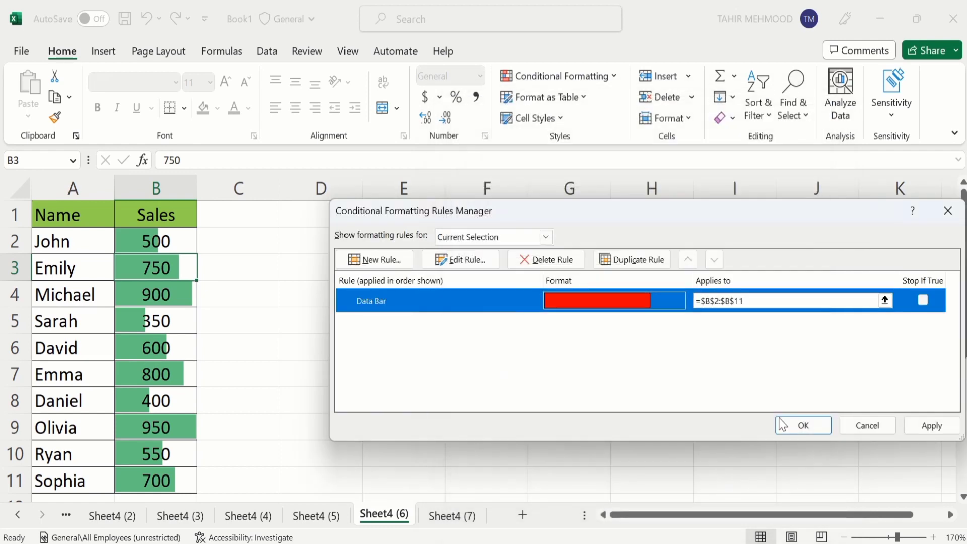
click(795, 426)
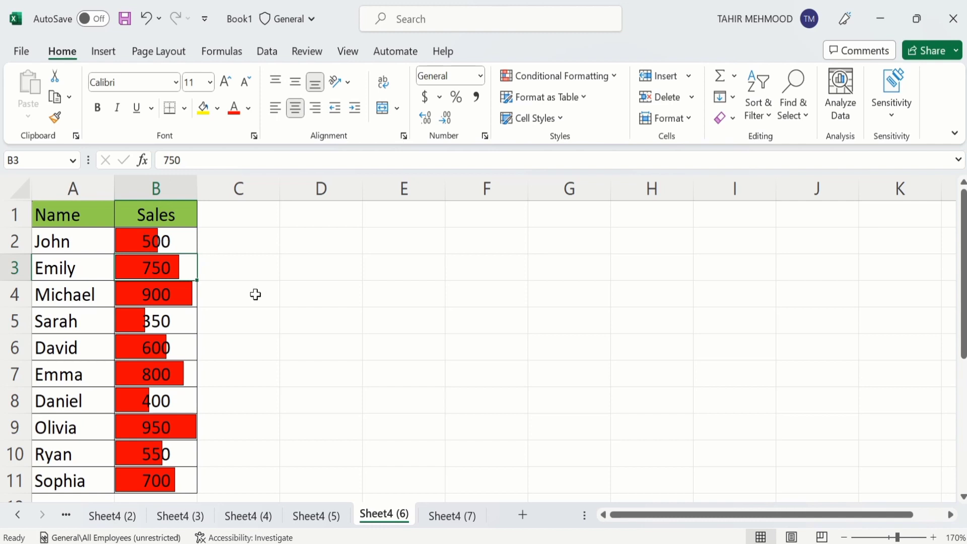
Step: Edit the Sales data bar rule to use a standard green fill for negative bars, and apply it
click(149, 294)
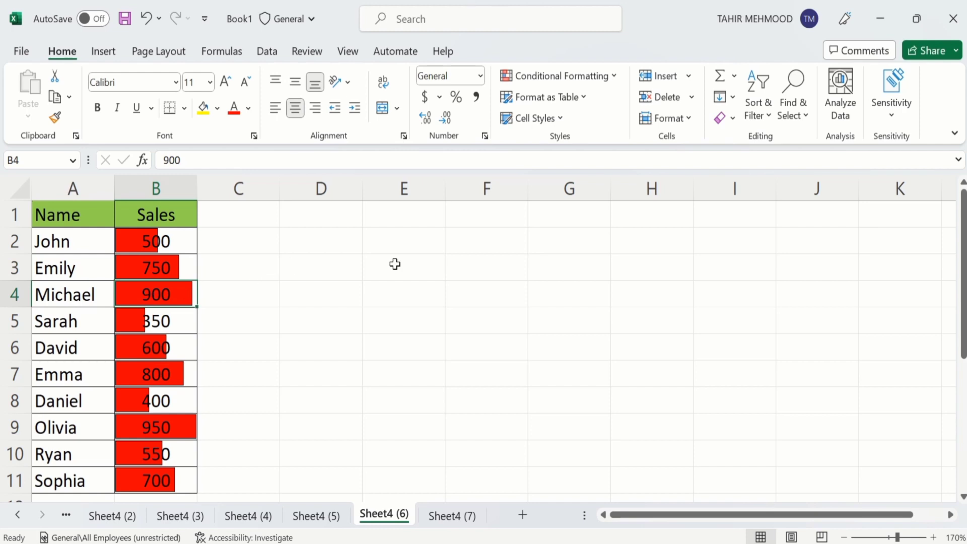
click(615, 79)
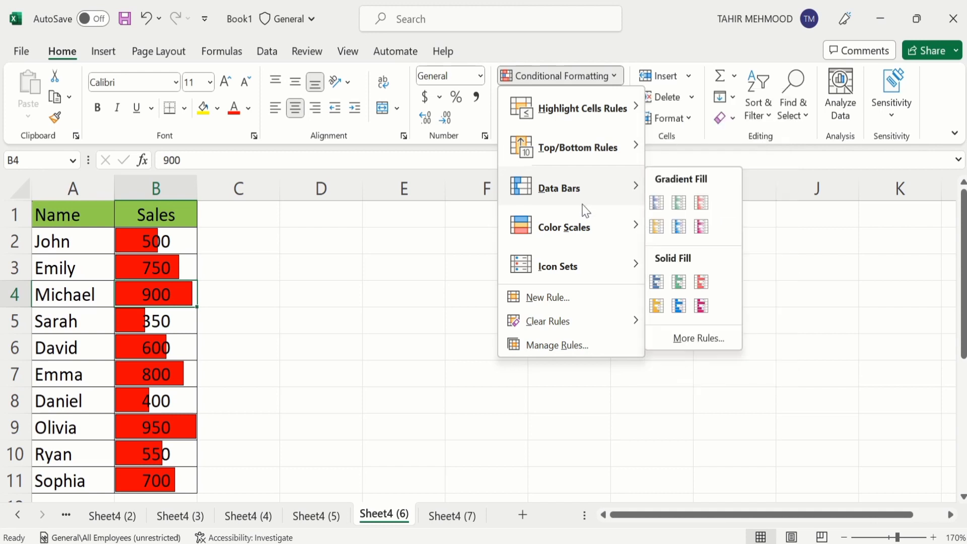
click(555, 345)
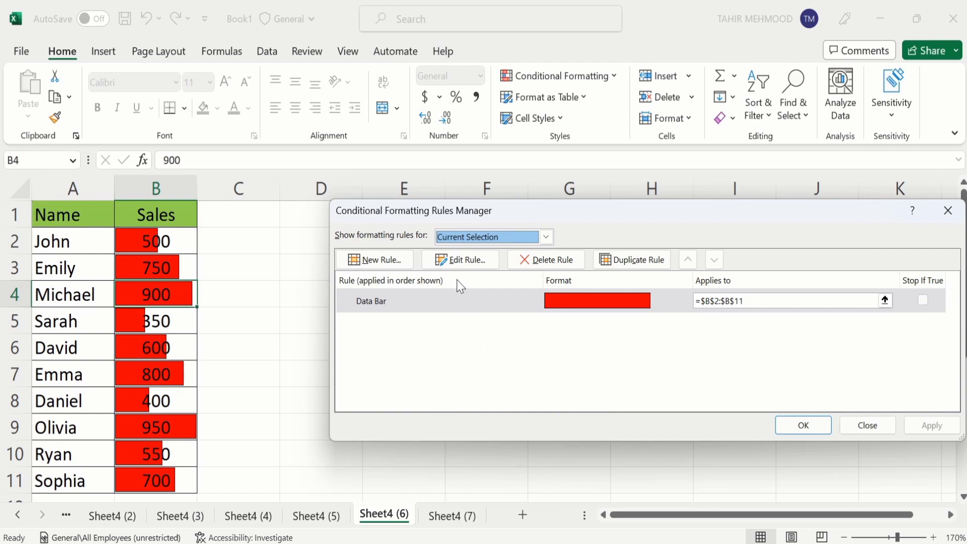
click(461, 261)
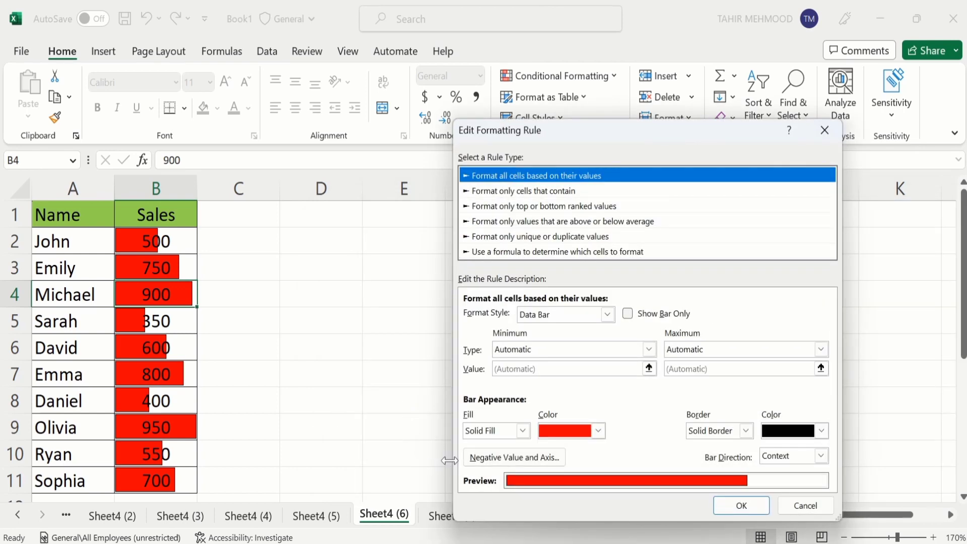
click(540, 461)
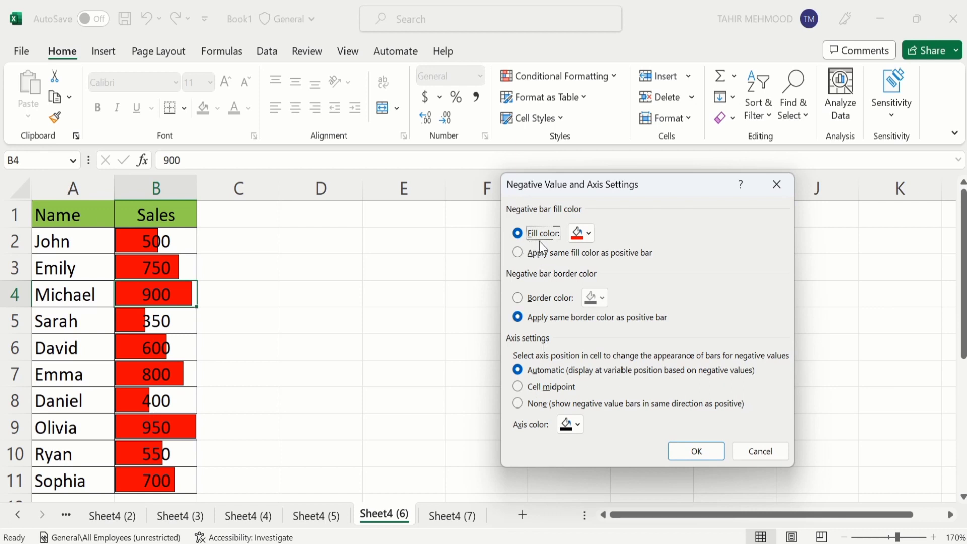
click(592, 238)
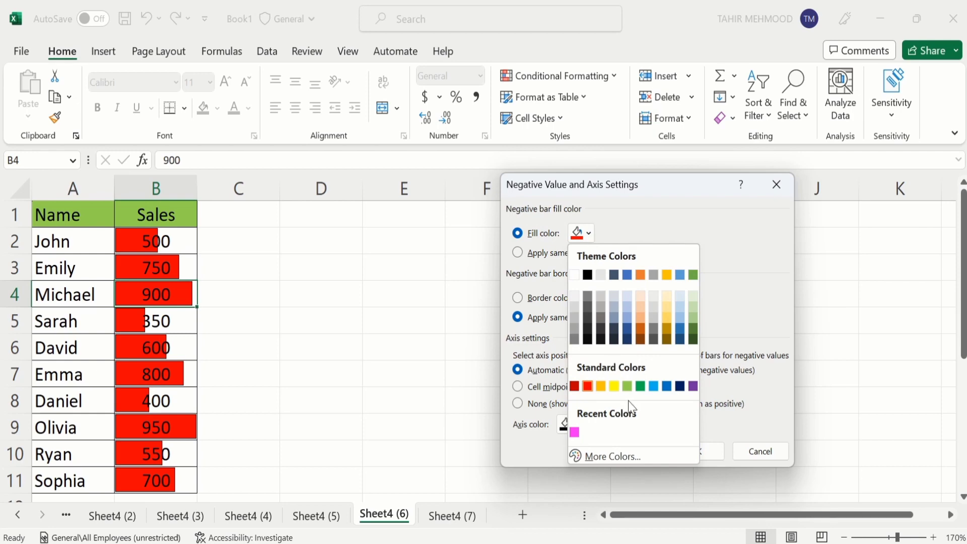
click(641, 387)
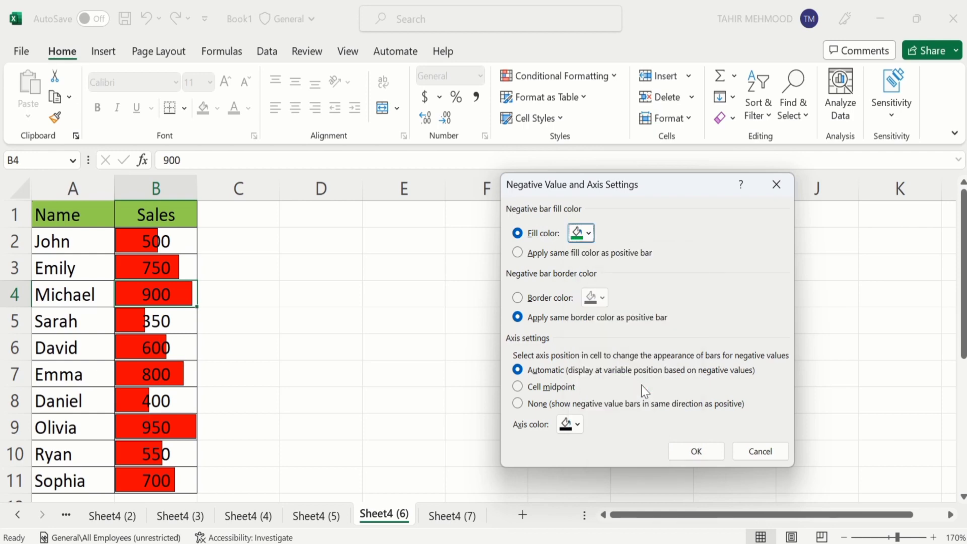
click(695, 450)
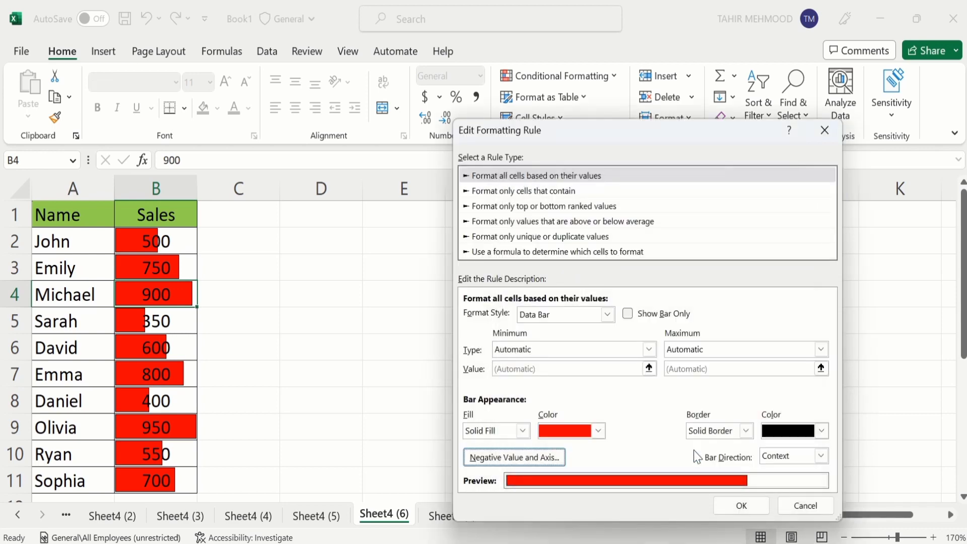
click(741, 506)
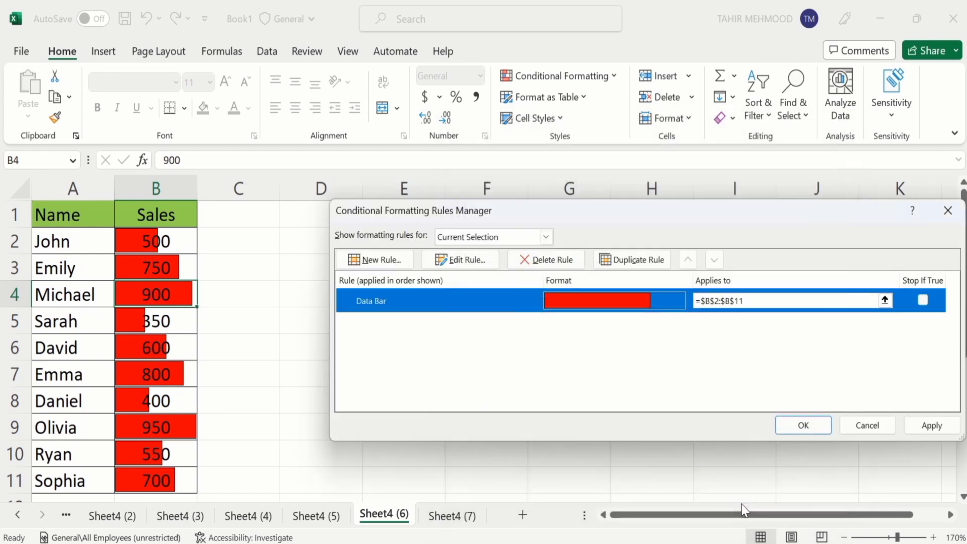
click(803, 426)
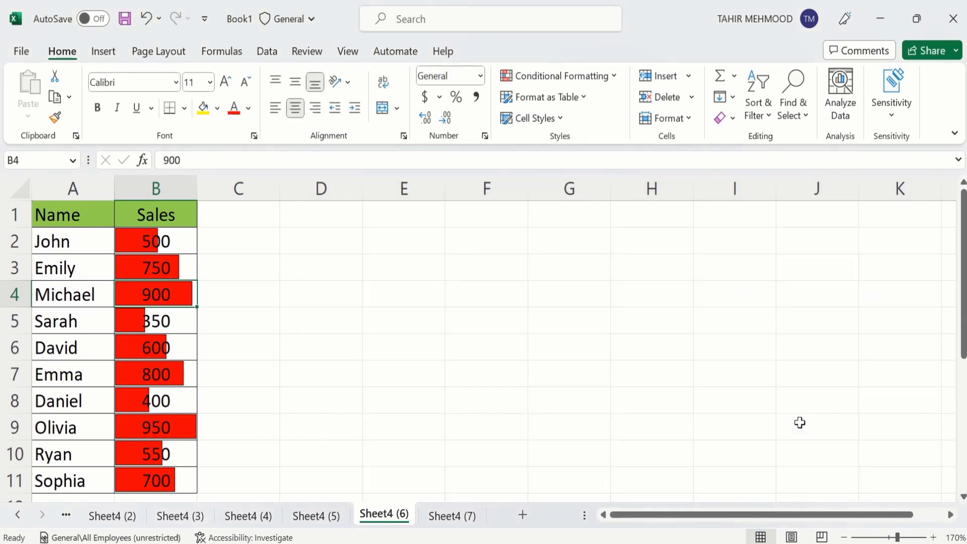
Step: Change the sales value in cell B5 to -350
double_click(153, 323)
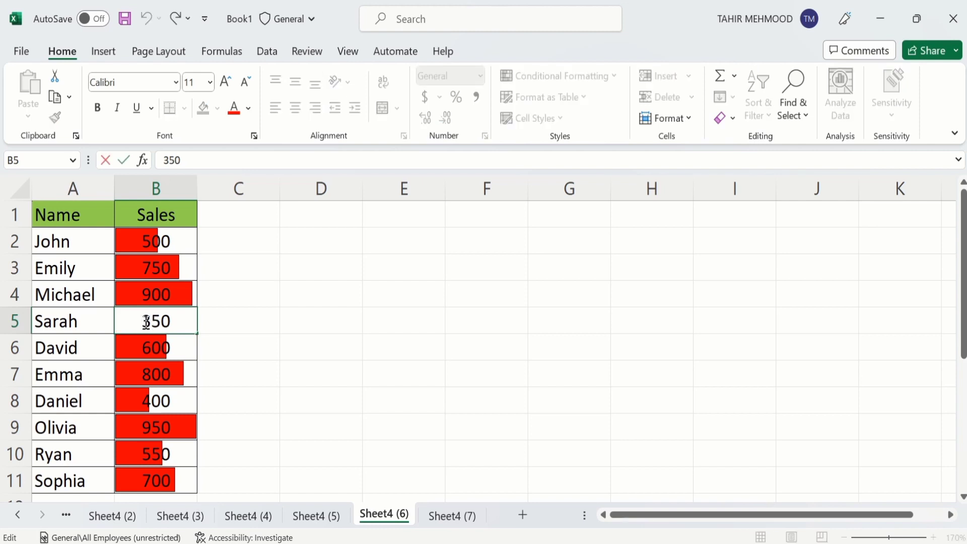
text(-)
key(Return)
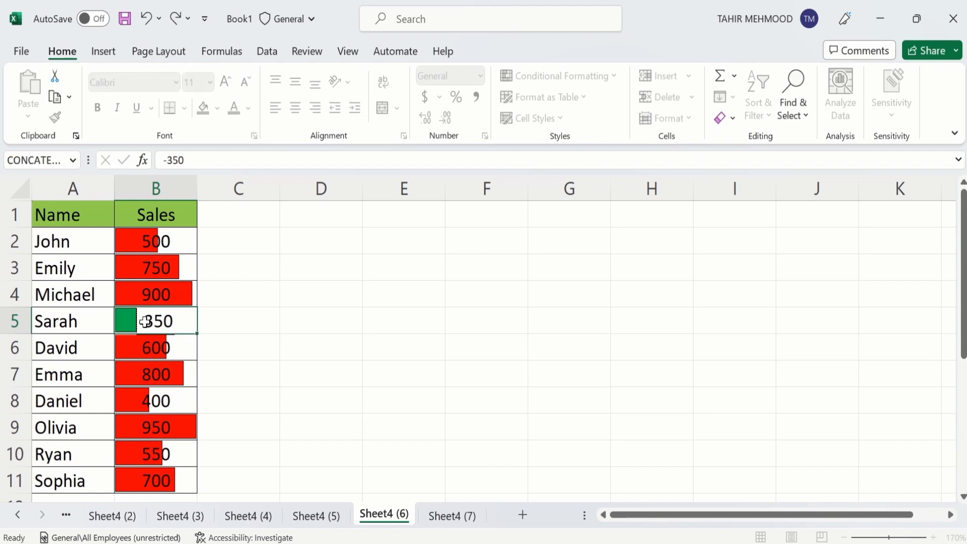
click(288, 325)
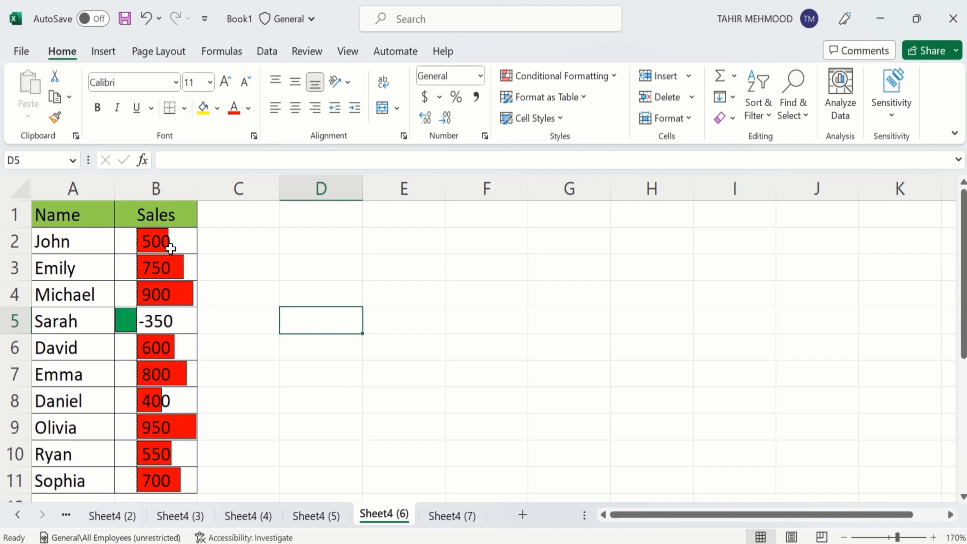
click(182, 269)
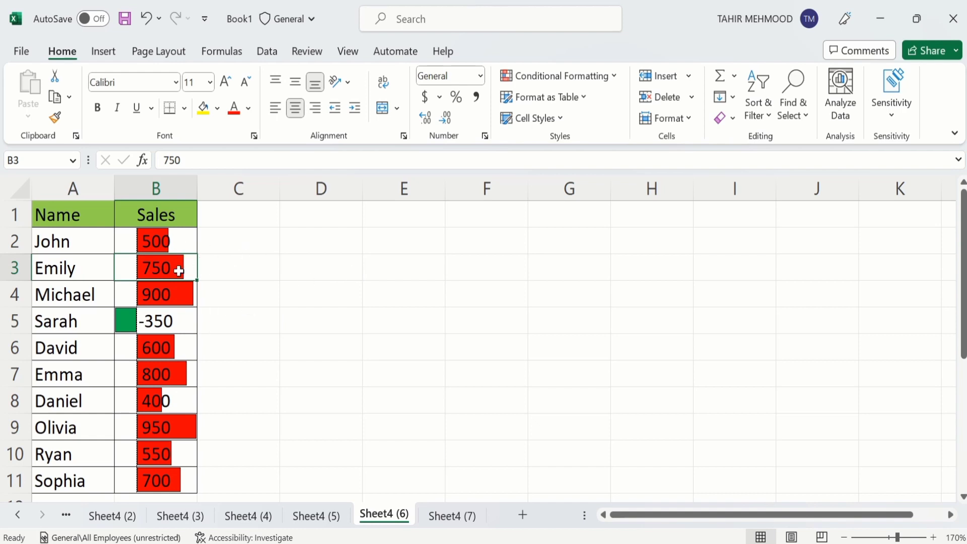
click(168, 296)
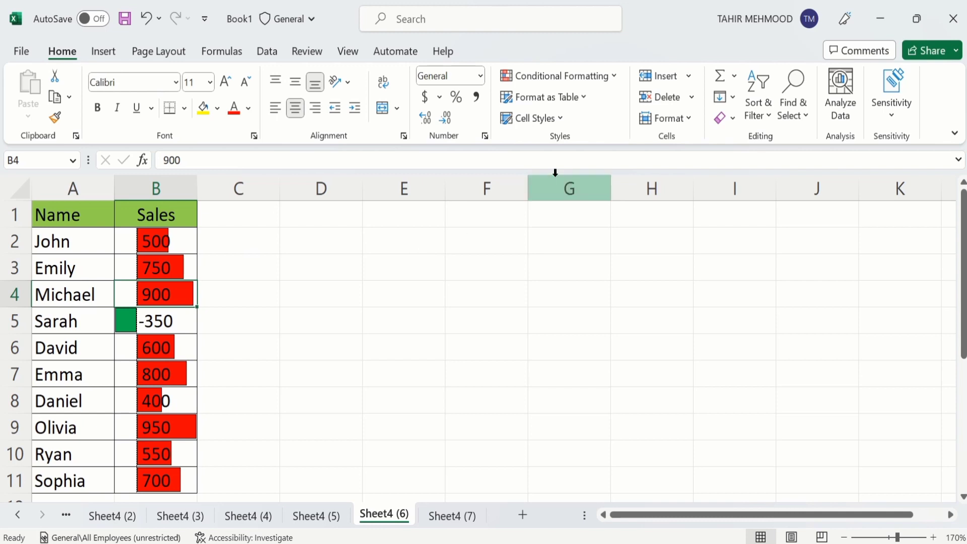
Step: Clear the conditional formatting rules from the entire sheet
click(616, 75)
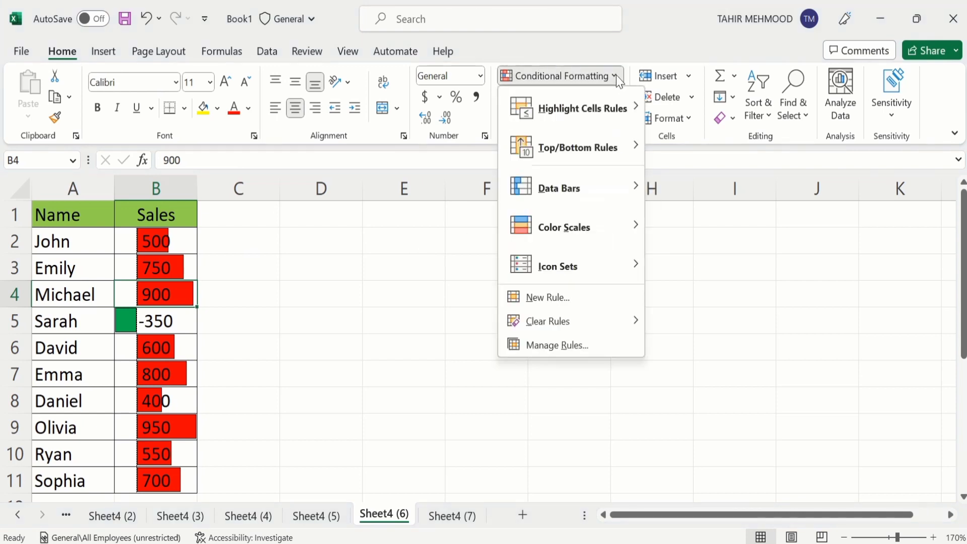
mouse_move(572, 325)
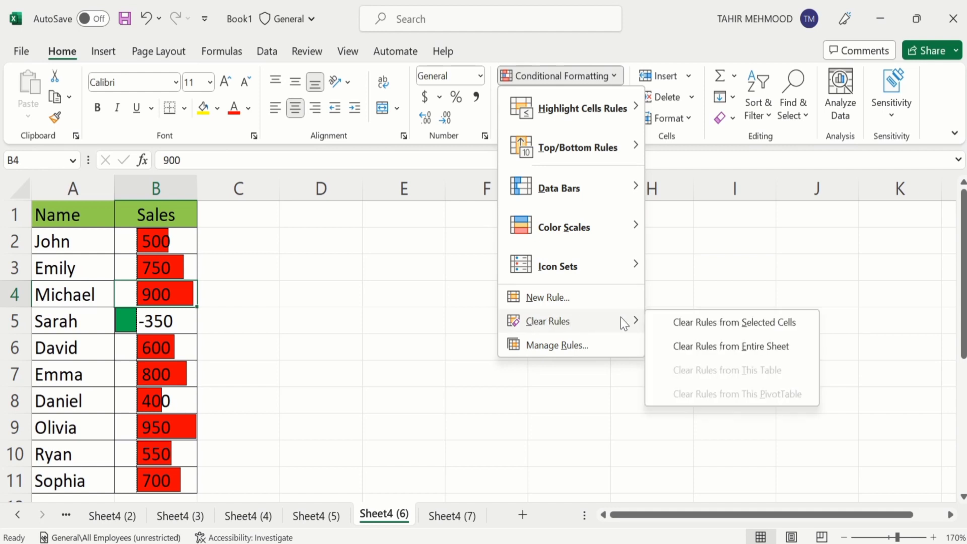
click(710, 351)
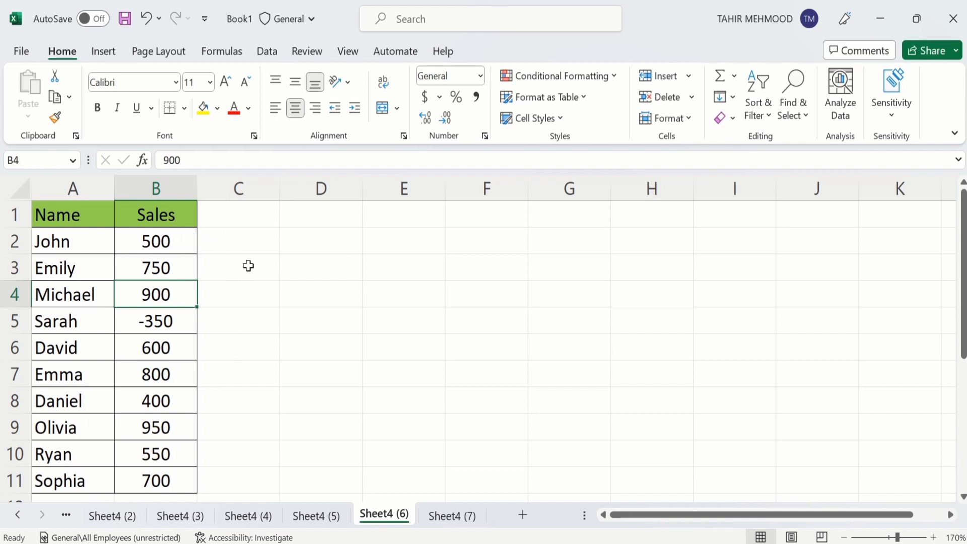
Step: Enter the formula =B2 in cell C2 and fill it down through C11 to mirror the Sales values
click(239, 243)
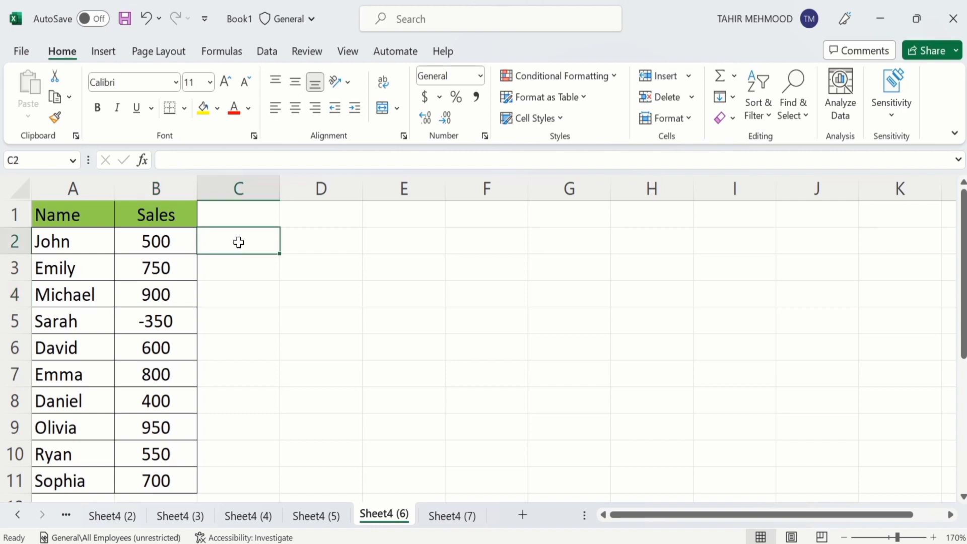
text(=)
click(167, 242)
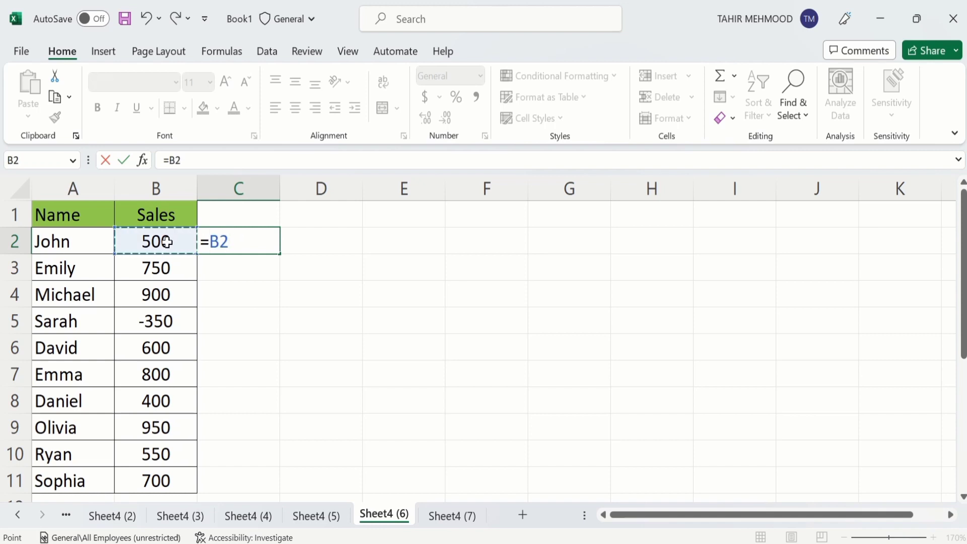
key(Return)
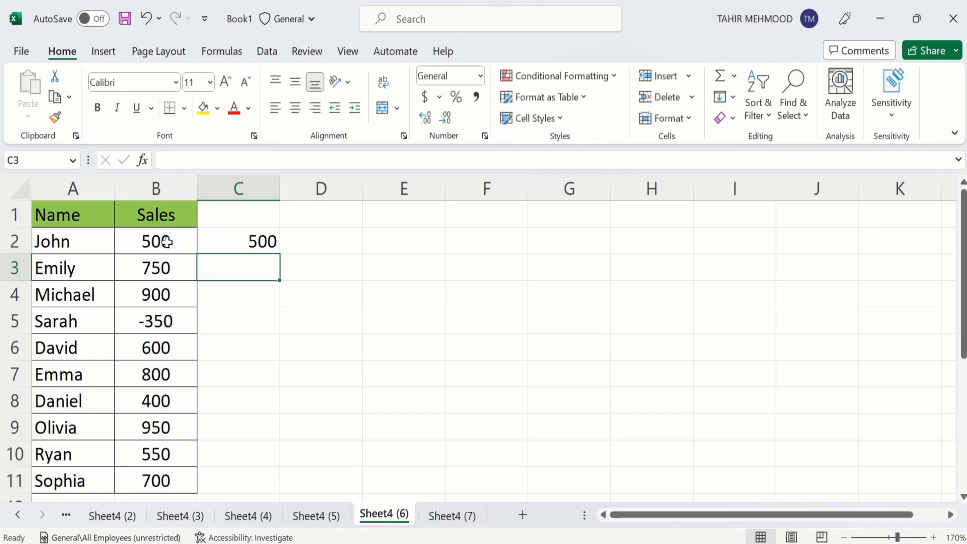
click(233, 241)
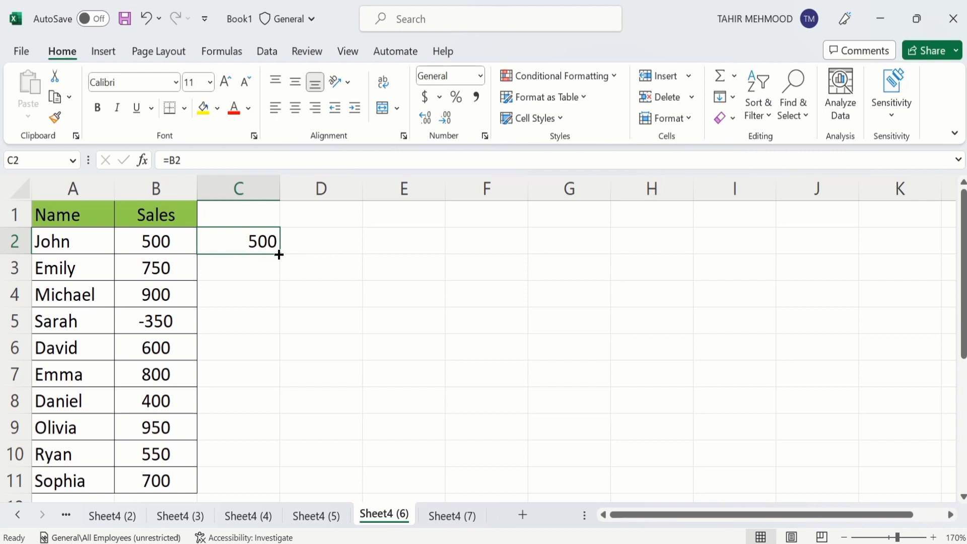
drag(279, 254, 283, 492)
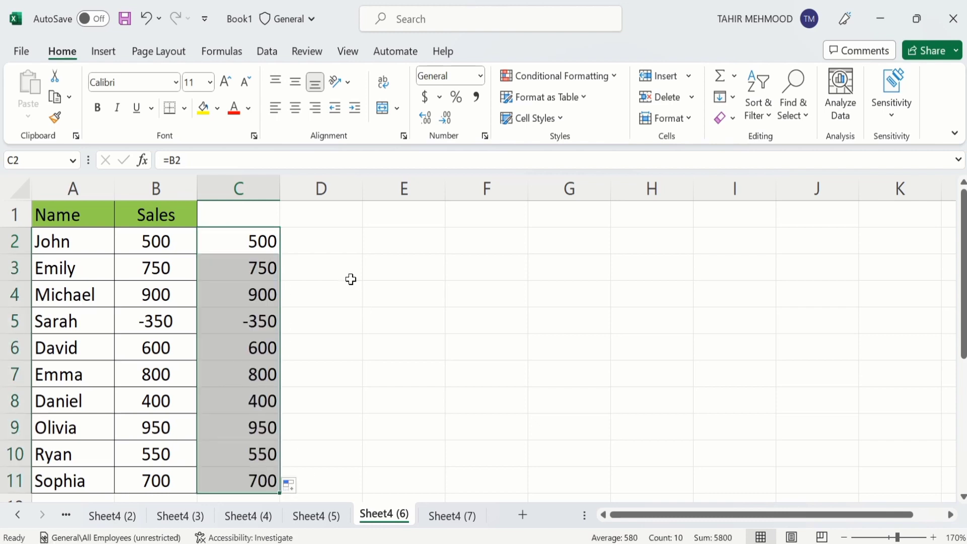
click(330, 452)
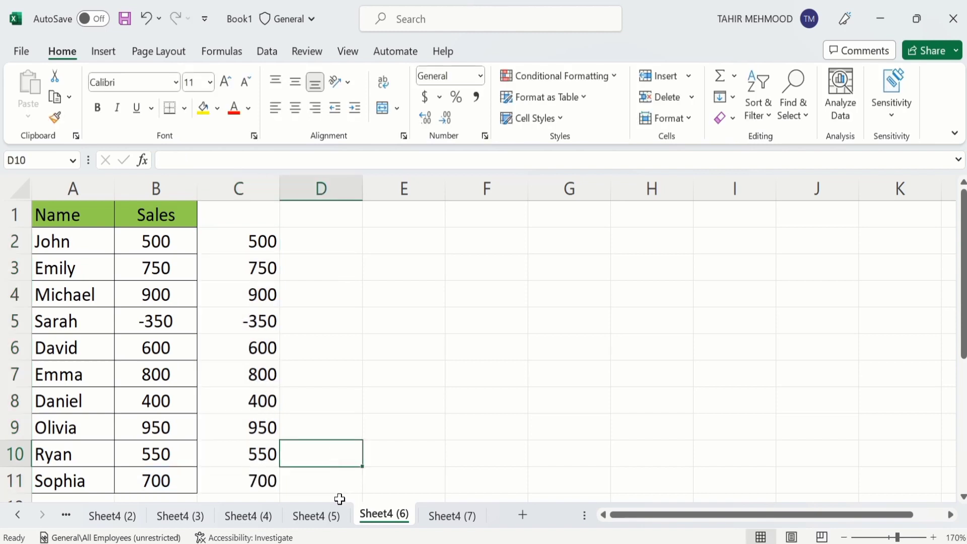
Step: Apply orange Gradient Fill data bars to the mirrored sales values in C2:C11
click(252, 481)
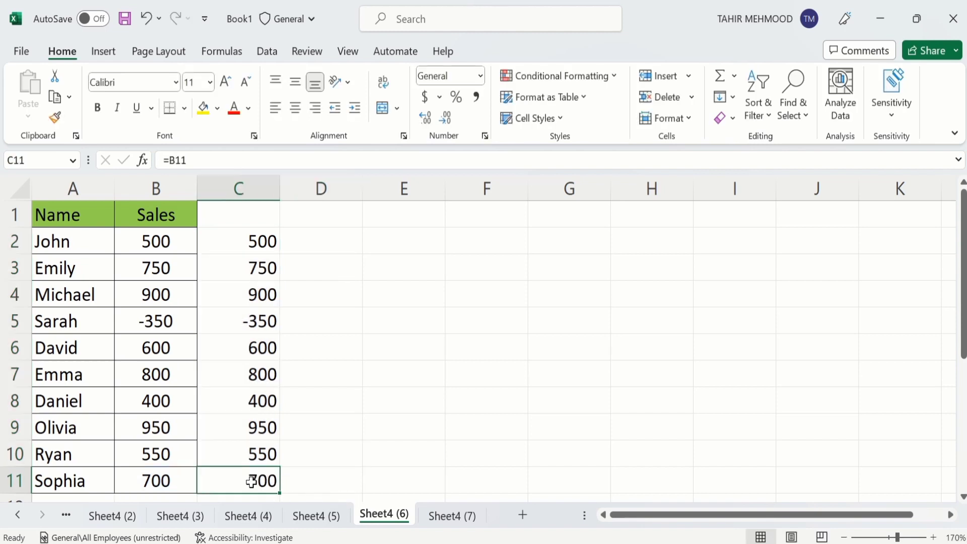
drag(252, 482, 247, 248)
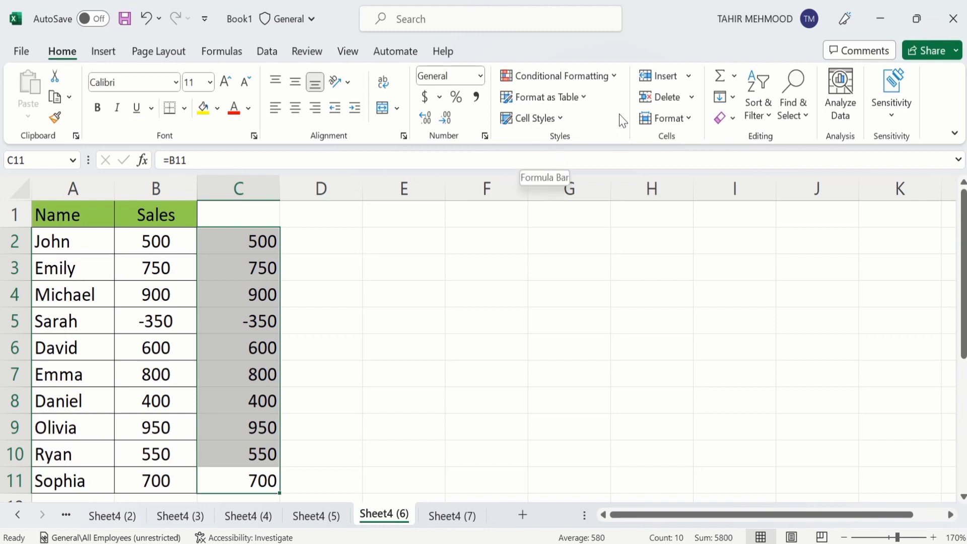
click(615, 76)
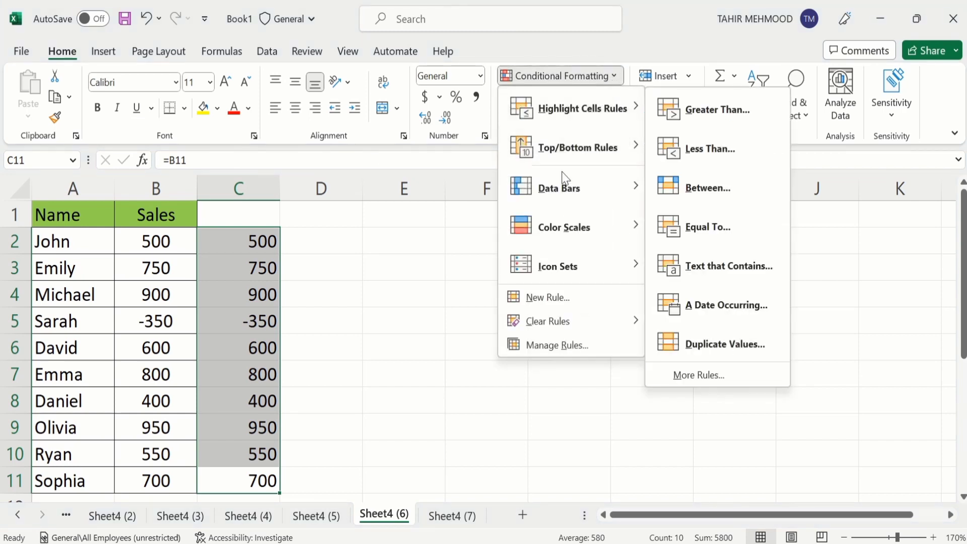
mouse_move(561, 190)
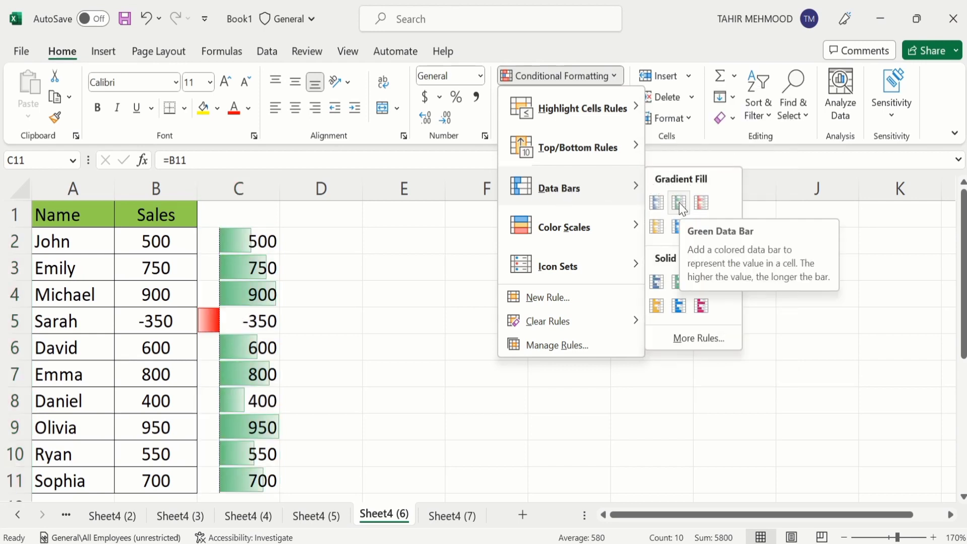
click(657, 227)
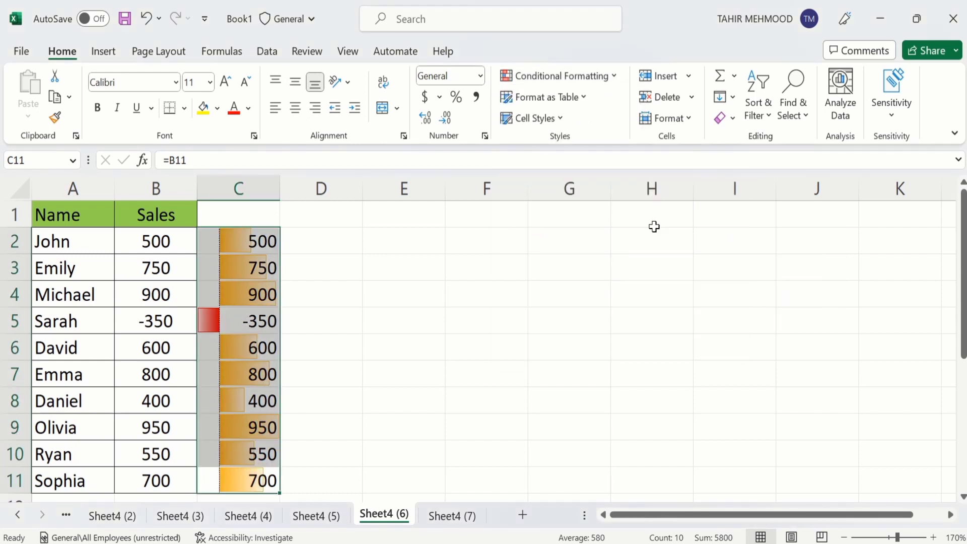
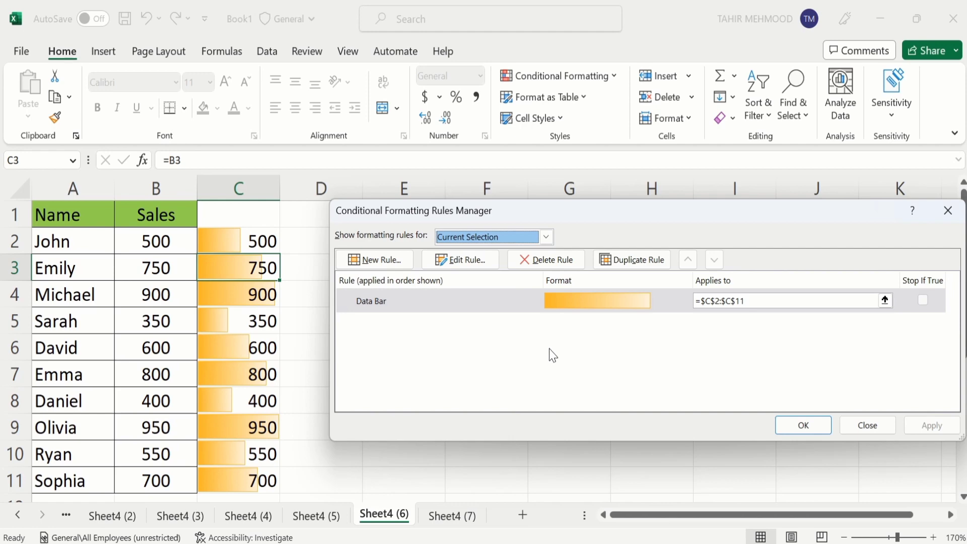
Step: Edit the data bar rule for C2:C11 to use Show Bar Only, and apply it to the sheet
click(460, 268)
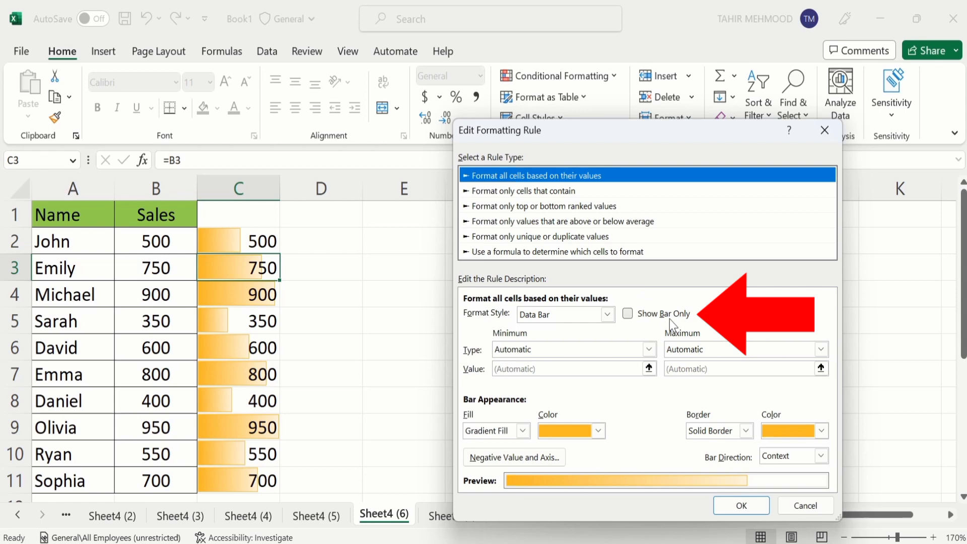
click(629, 314)
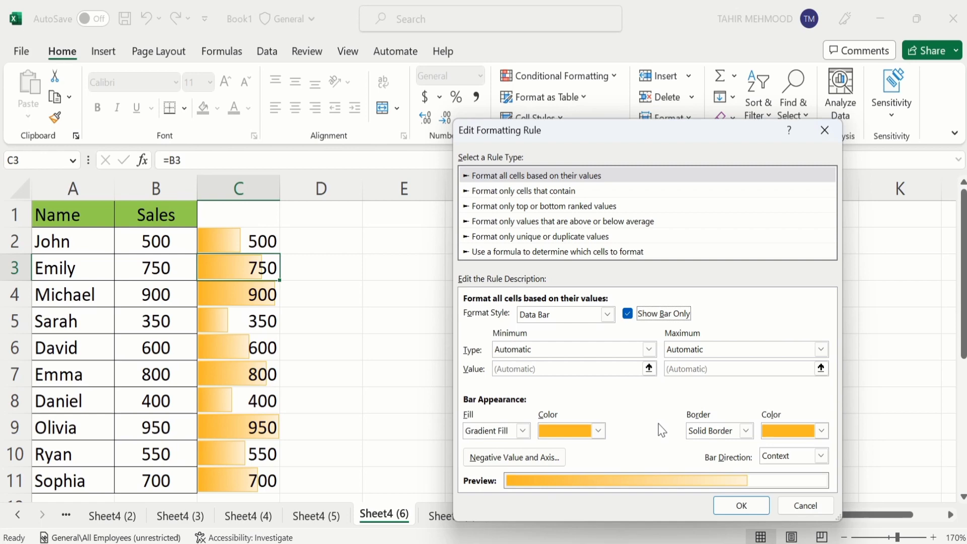
click(737, 507)
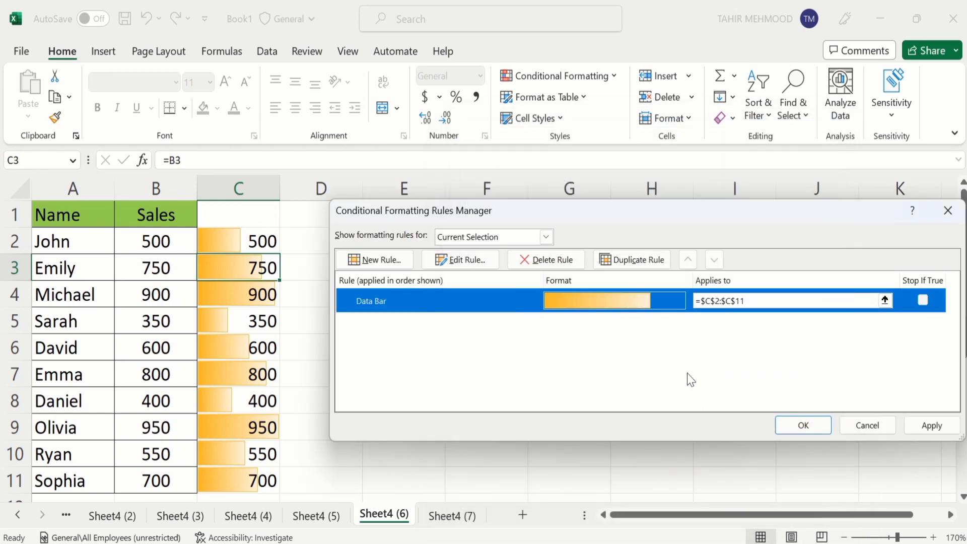
click(803, 426)
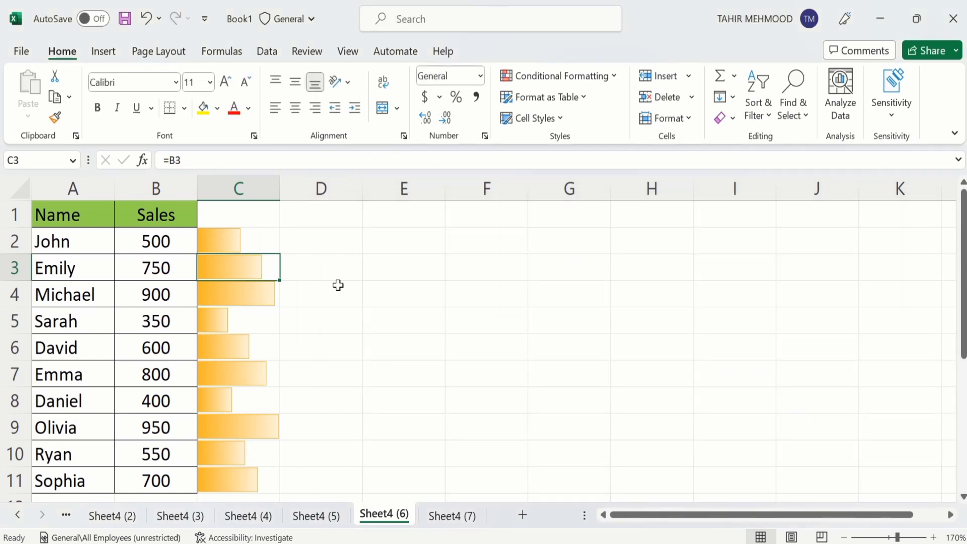